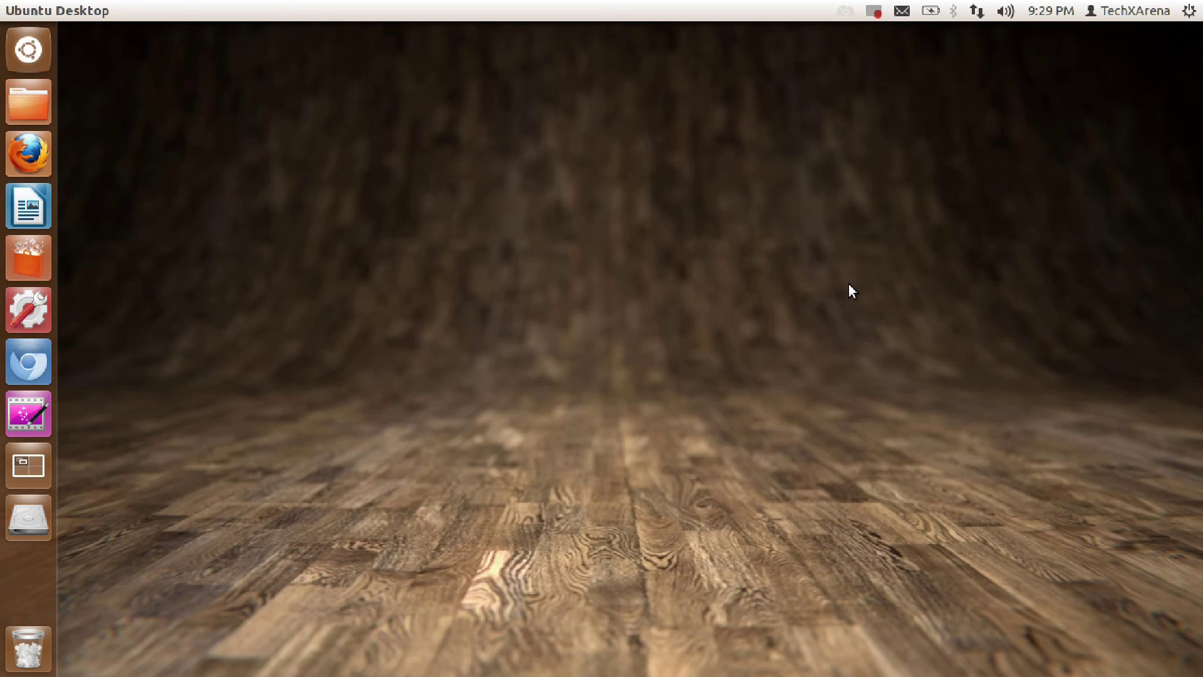
# Step: Install conky-all (with the sudo password) and lm-sensors via apt-get in a new terminal
pyautogui.hotkey('ctrl', 'alt', 't')
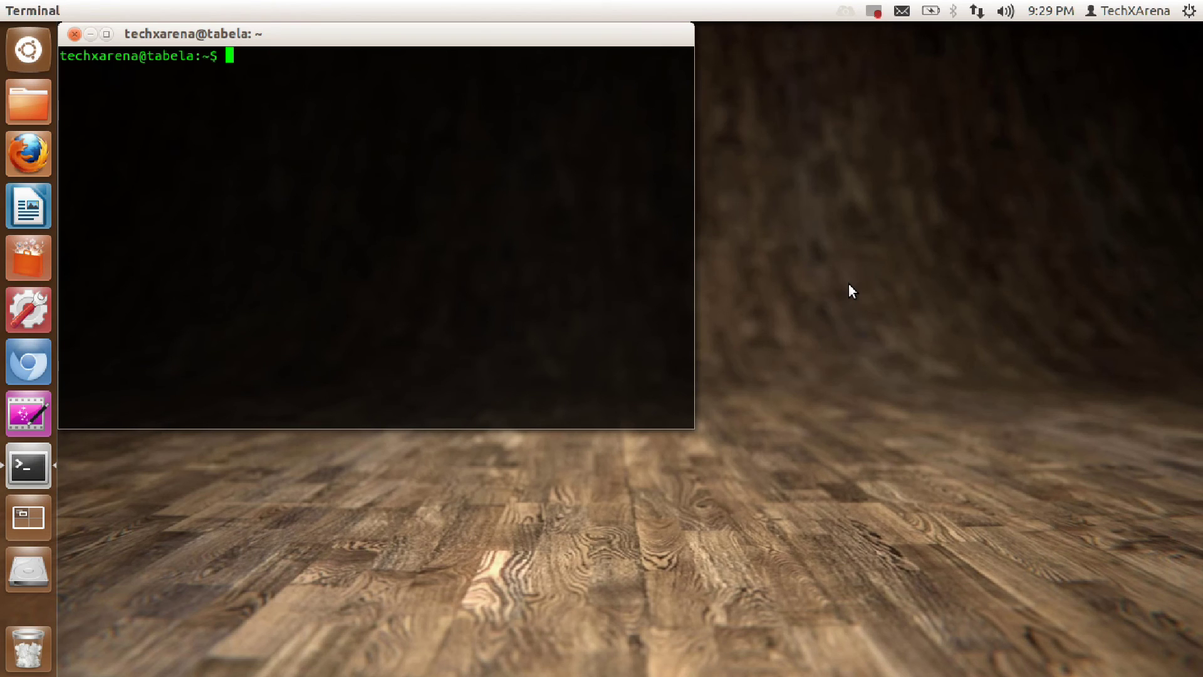
pyautogui.write('sudo ap')
pyautogui.write('t-get install conky-all')
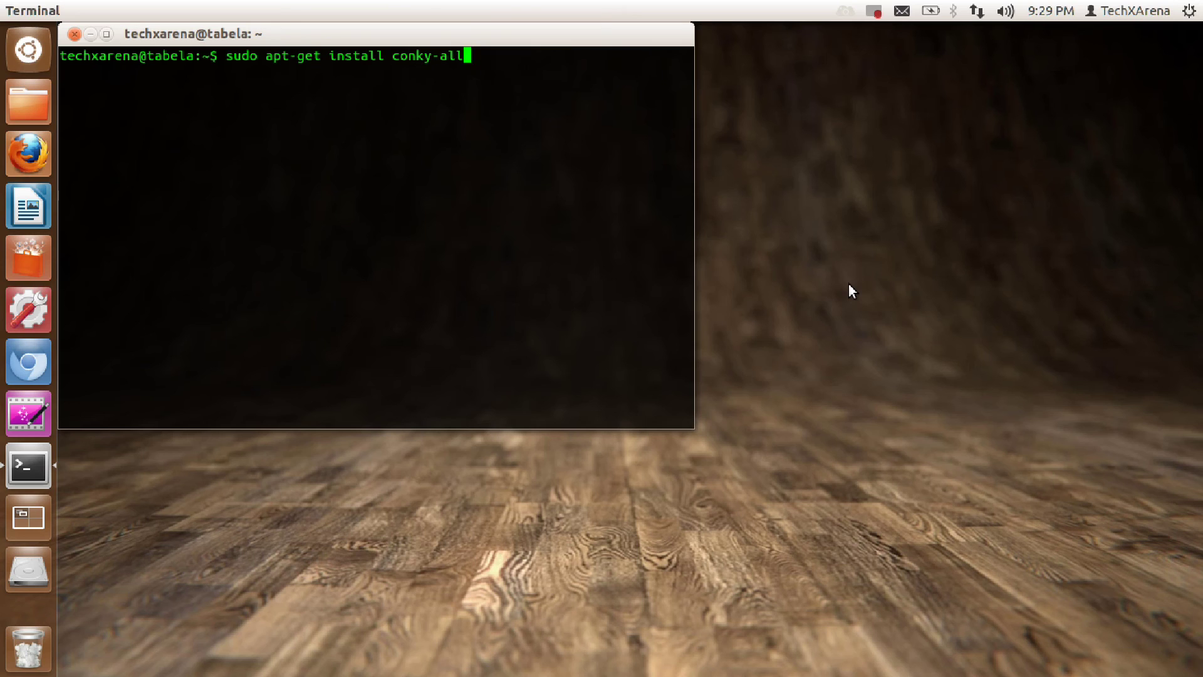
pyautogui.press('Return')
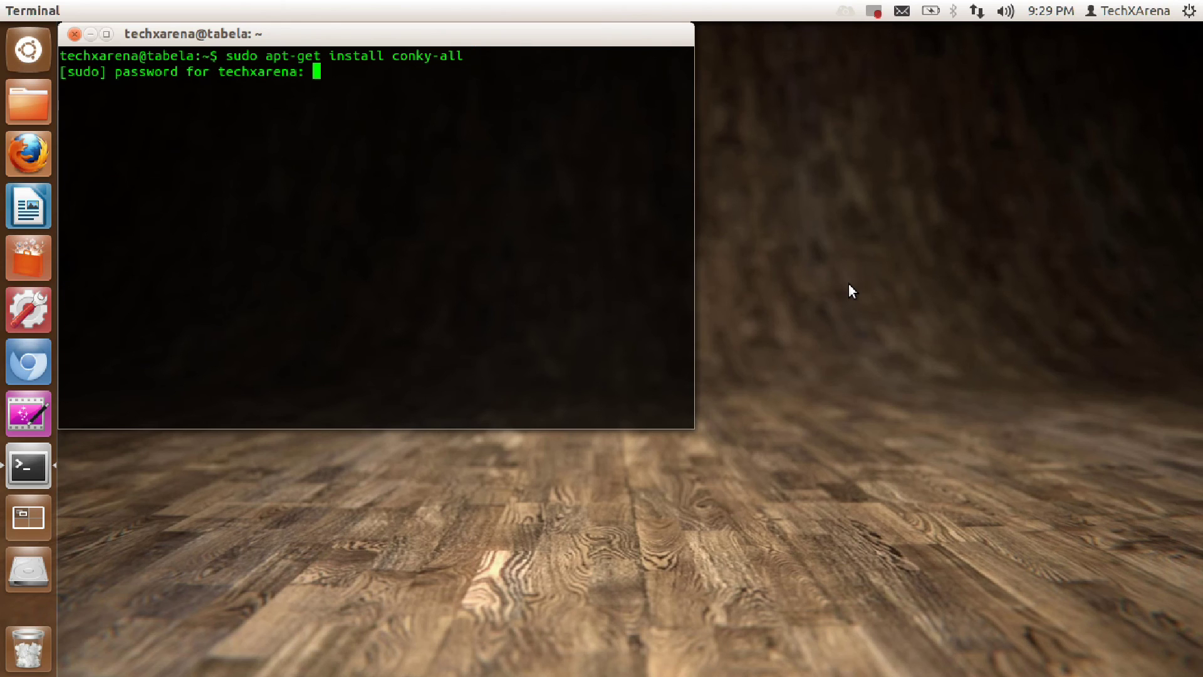
pyautogui.press('Return')
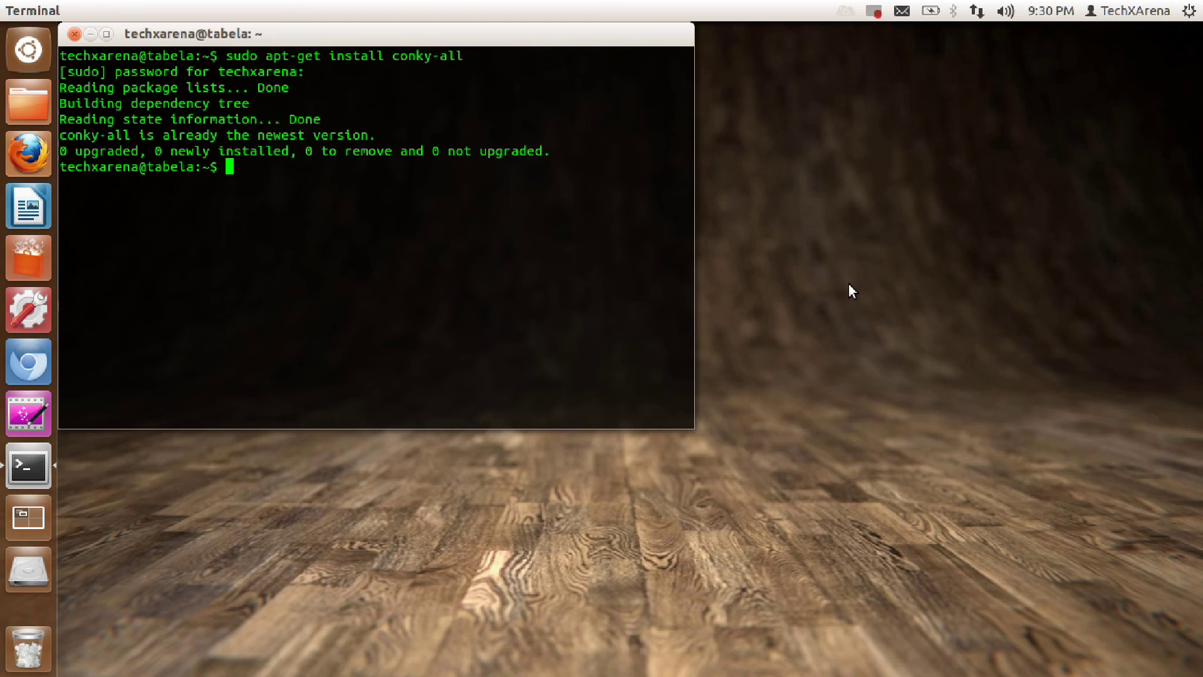
pyautogui.write('sudo apt')
pyautogui.write('-get install ')
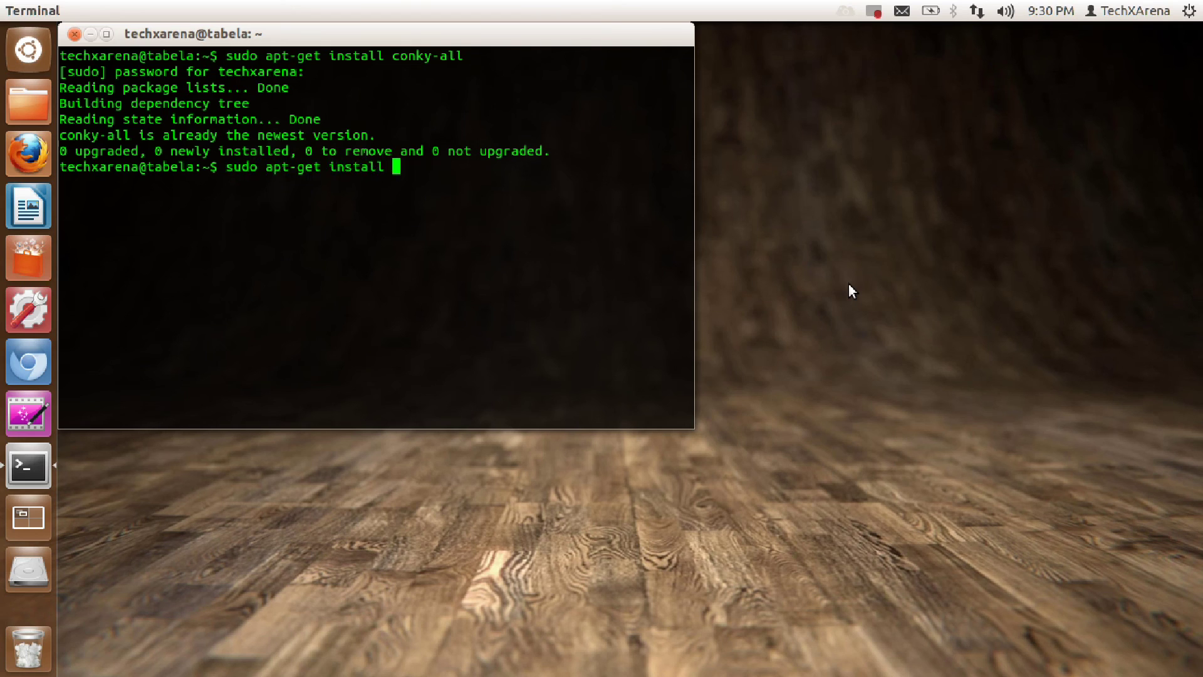
pyautogui.write('lm-s')
pyautogui.write('ensors')
pyautogui.press('Return')
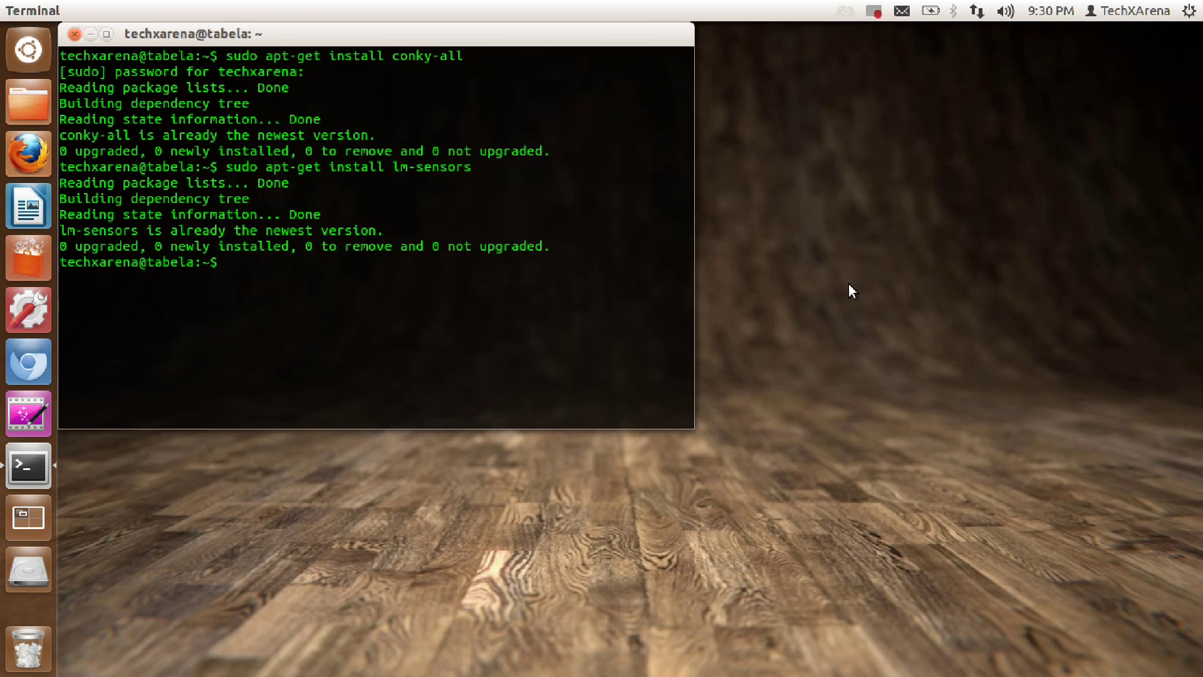
pyautogui.write('clear')
# Step: Clear the terminal, move it aside, test-run conky, then stop it with Ctrl+C
pyautogui.press('Return')
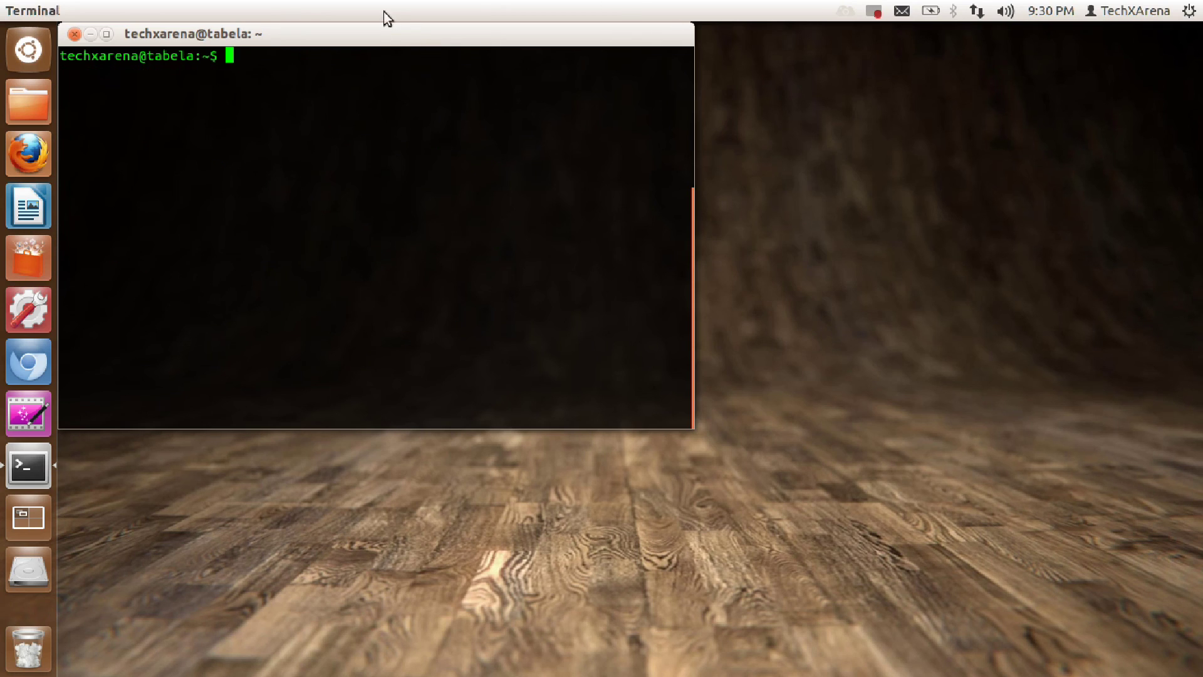
pyautogui.moveTo(382, 40); pyautogui.dragTo(867, 173)
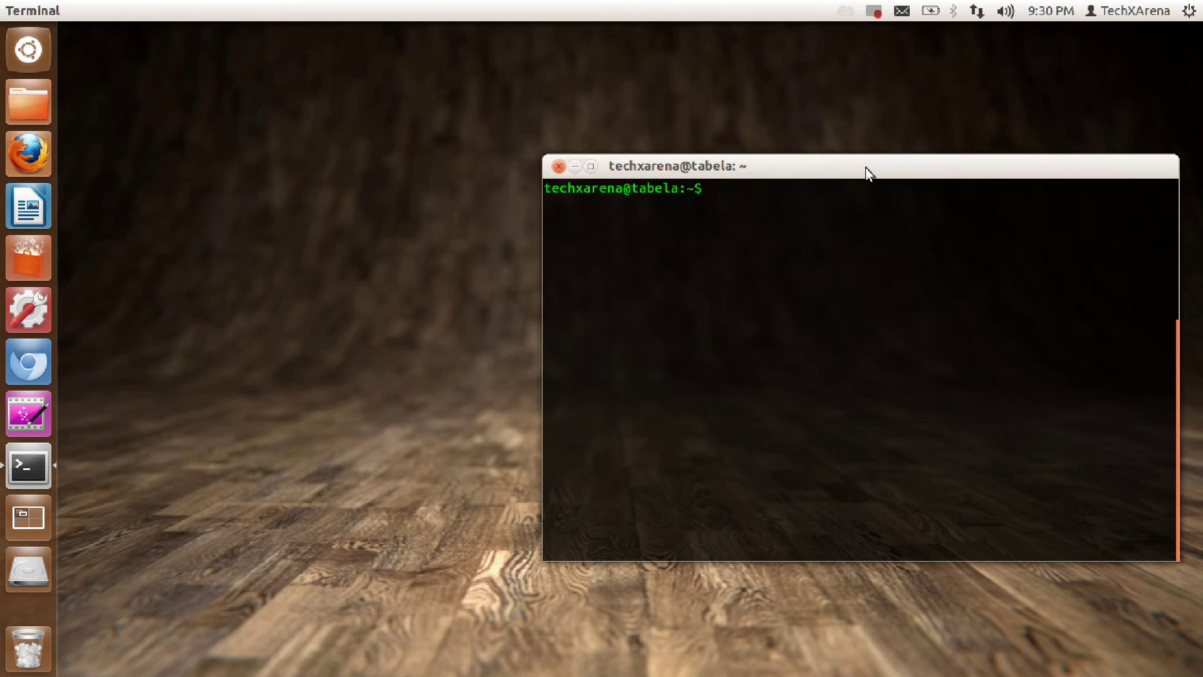
pyautogui.write('conky')
pyautogui.press('Return')
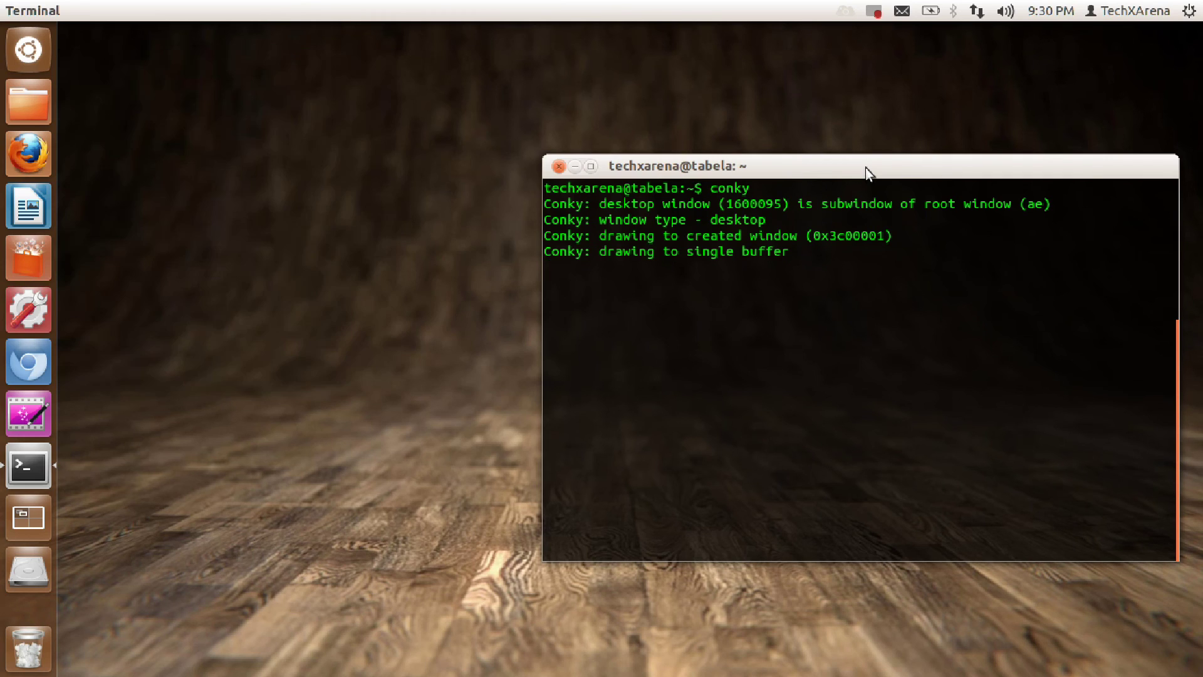
pyautogui.hotkey('ctrl', 'c')
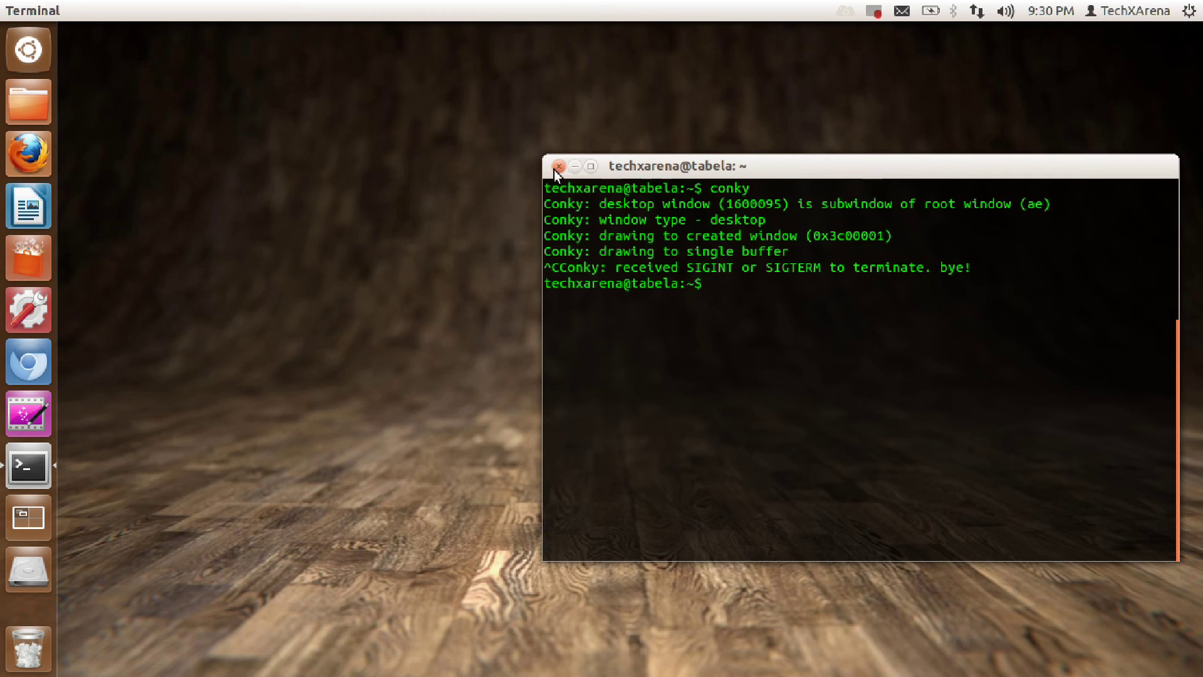
# Step: Close the terminal, extract conky.zip in Downloads with its password, and open the conky folder
pyautogui.click(558, 166)
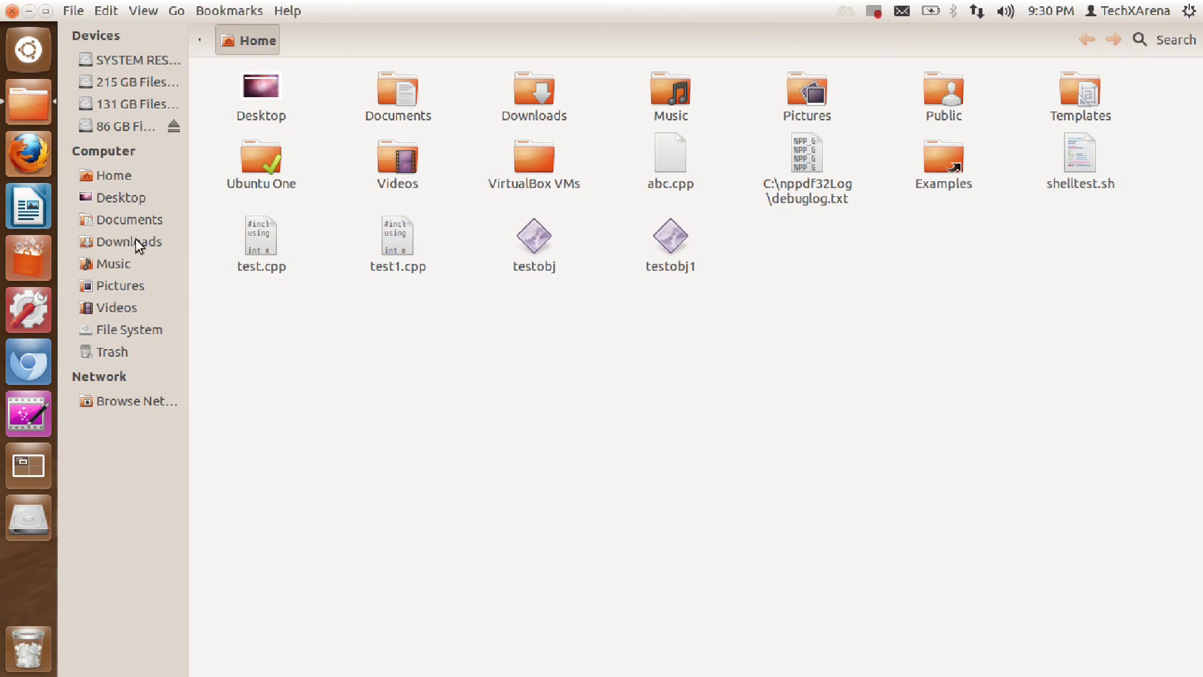
pyautogui.click(135, 241)
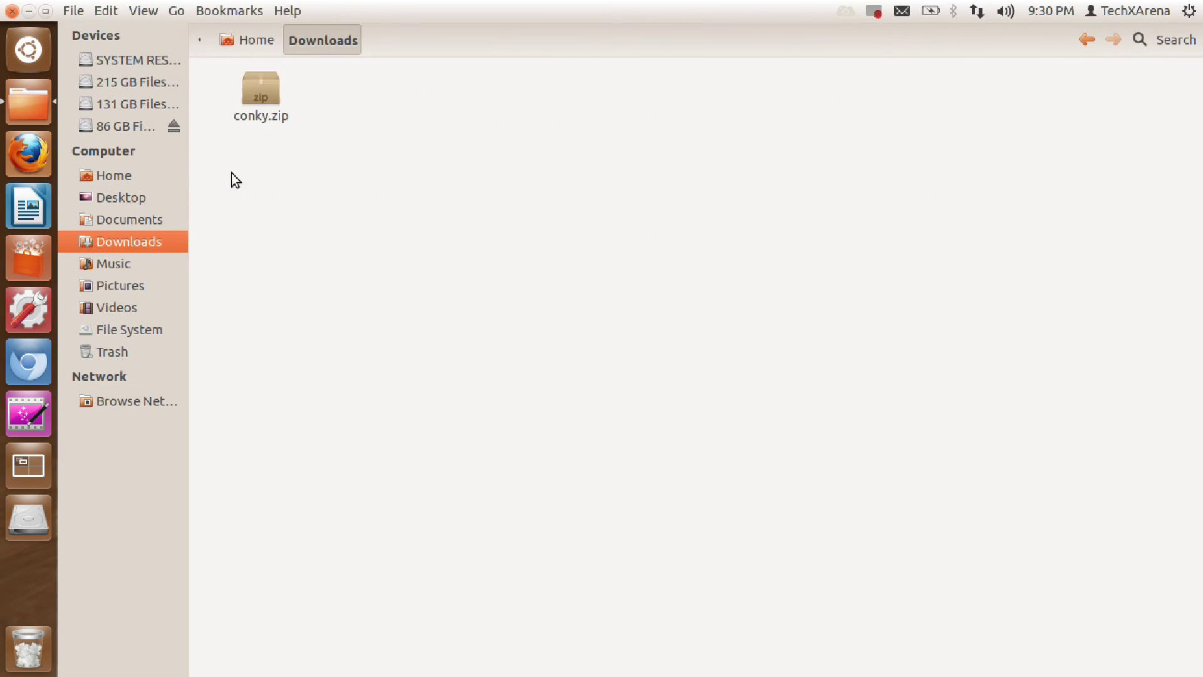
pyautogui.rightClick(261, 94)
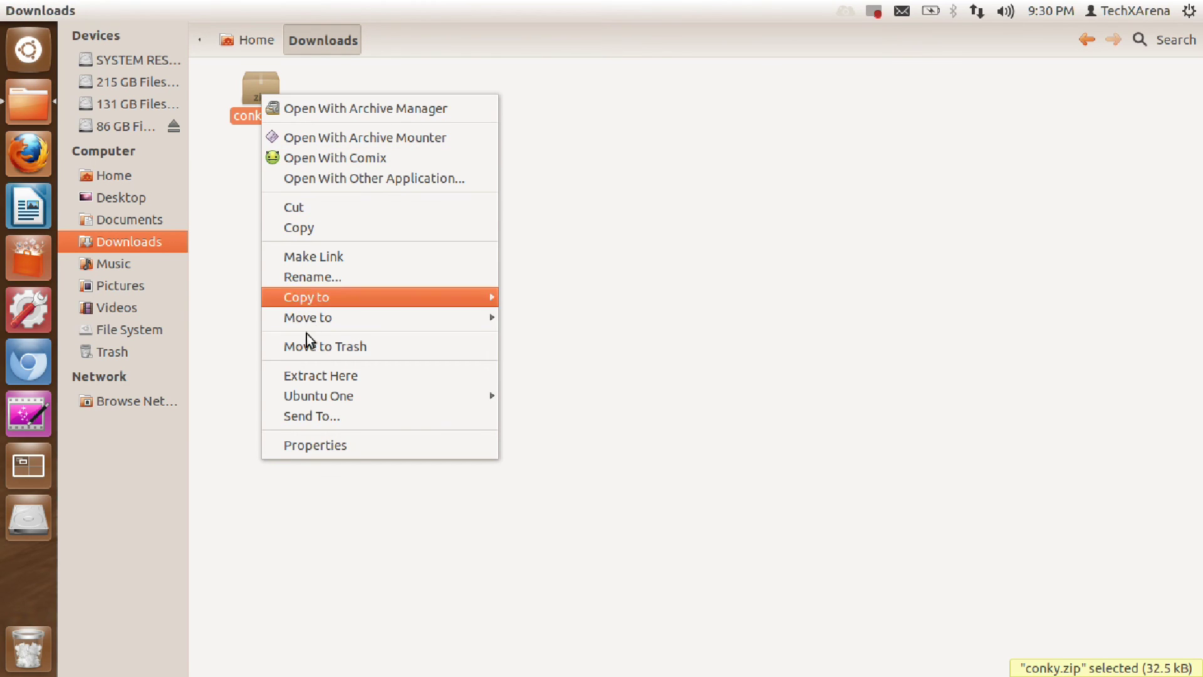
pyautogui.click(301, 378)
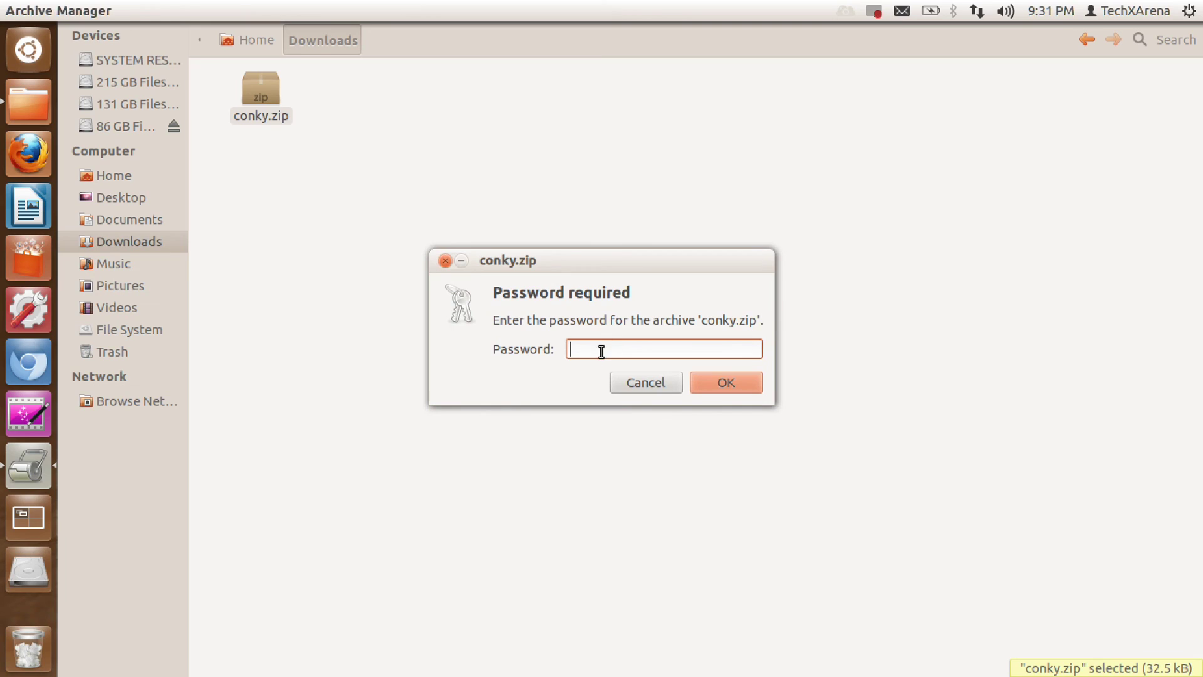
pyautogui.write('••••••••')
pyautogui.write('••')
pyautogui.press('Return')
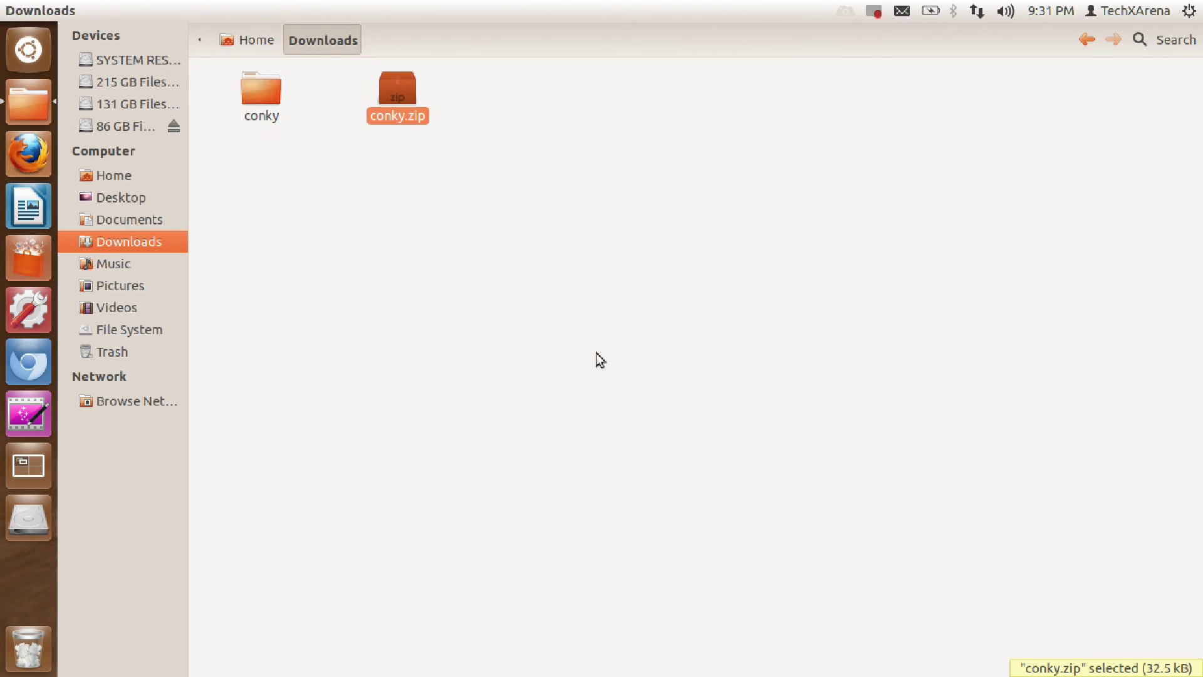
pyautogui.press('Left')
pyautogui.press('Return')
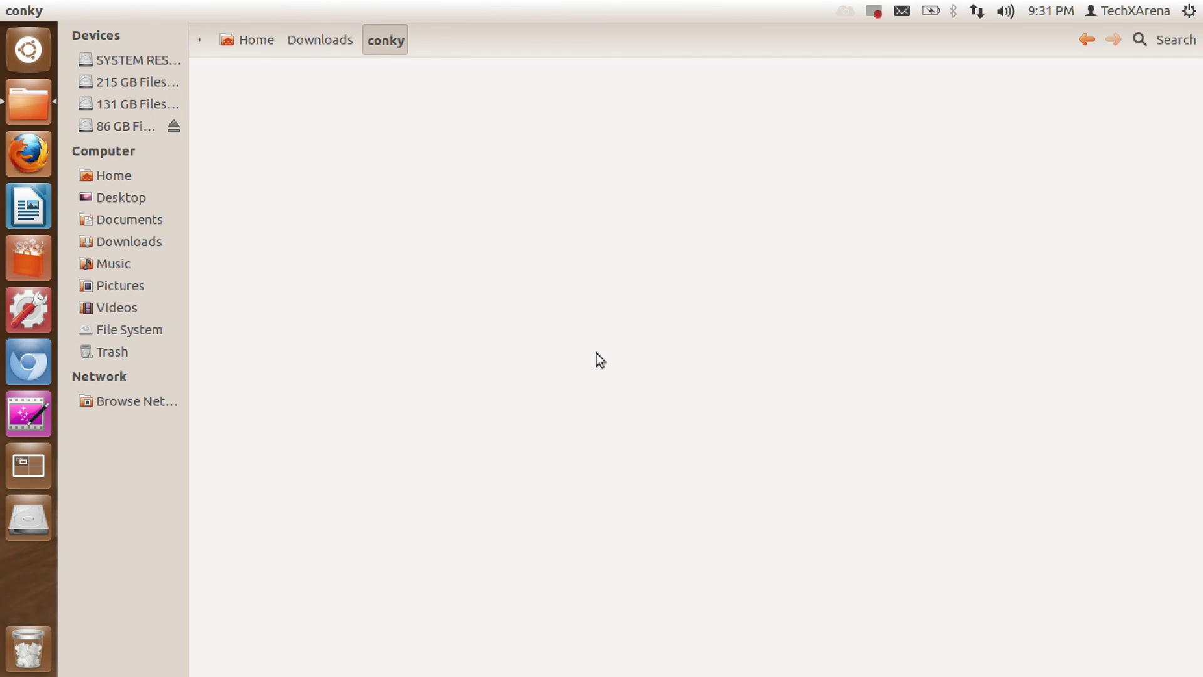
# Step: Copy the hidden .conky folder and .conkyrc file into Home, then close Nautilus
pyautogui.hotkey('ctrl', 'h')
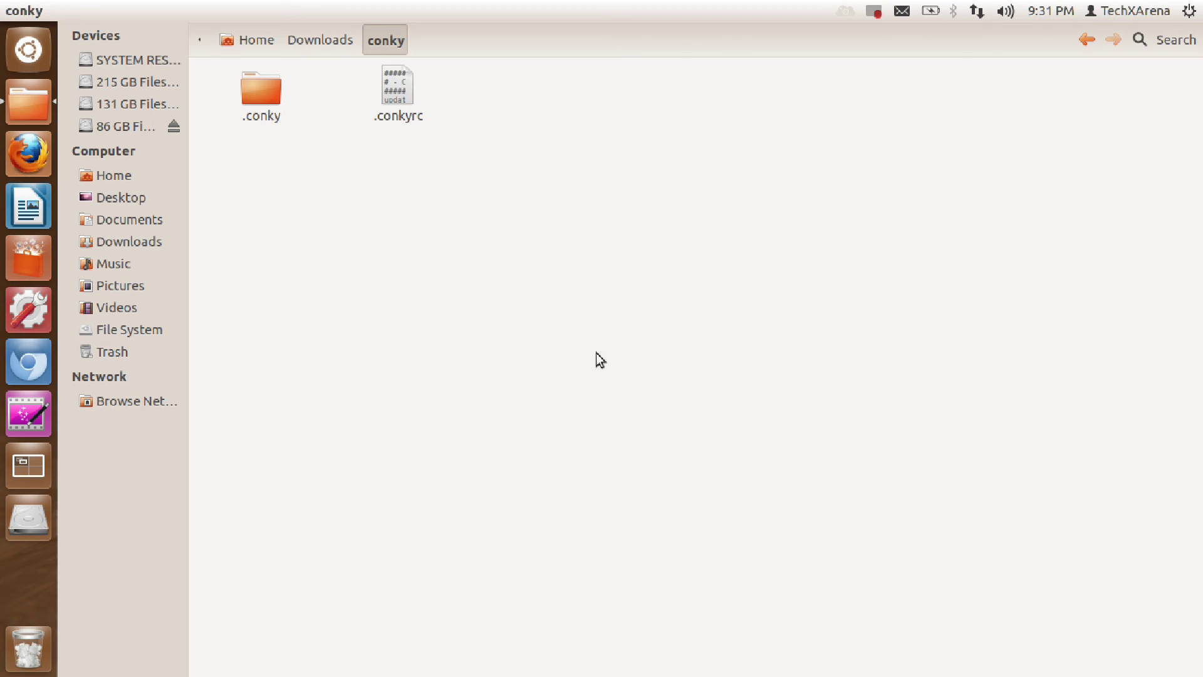
pyautogui.hotkey('ctrl', 'a')
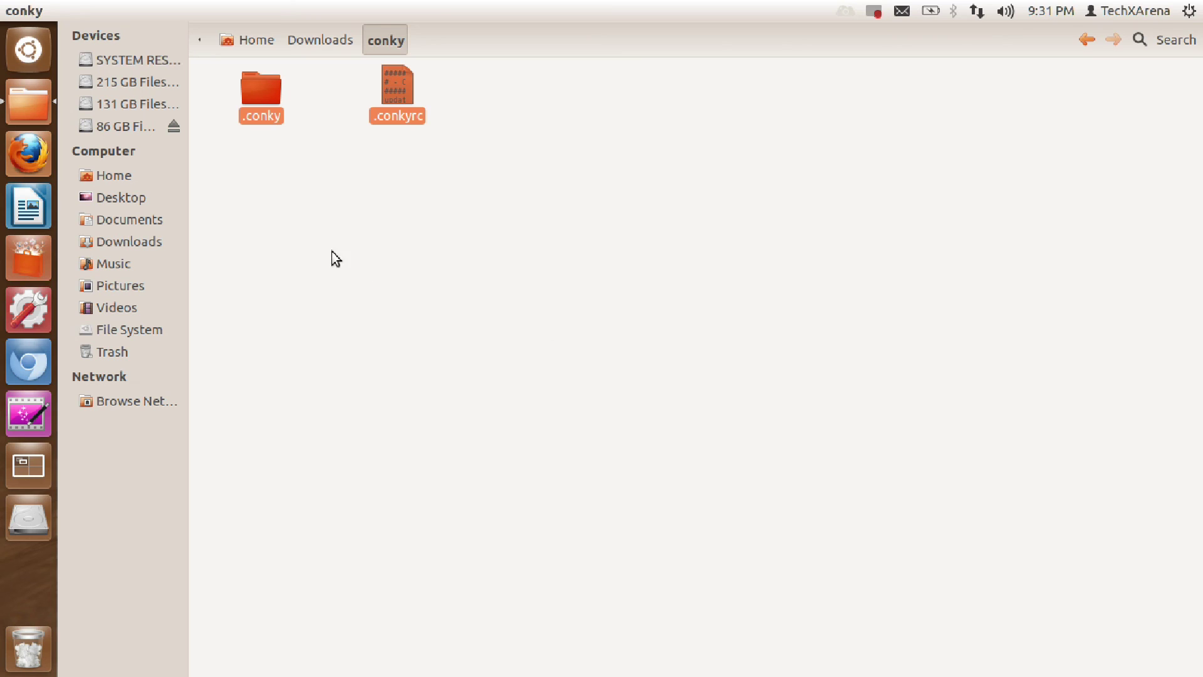
pyautogui.click(127, 177)
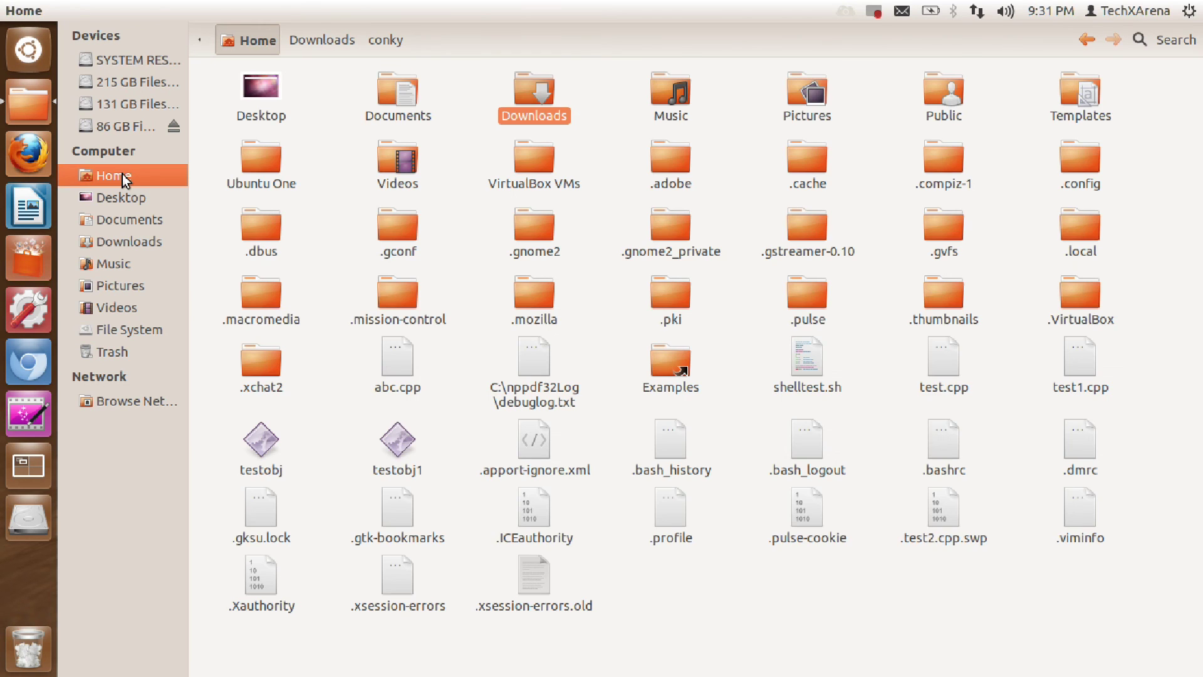
pyautogui.click(755, 592)
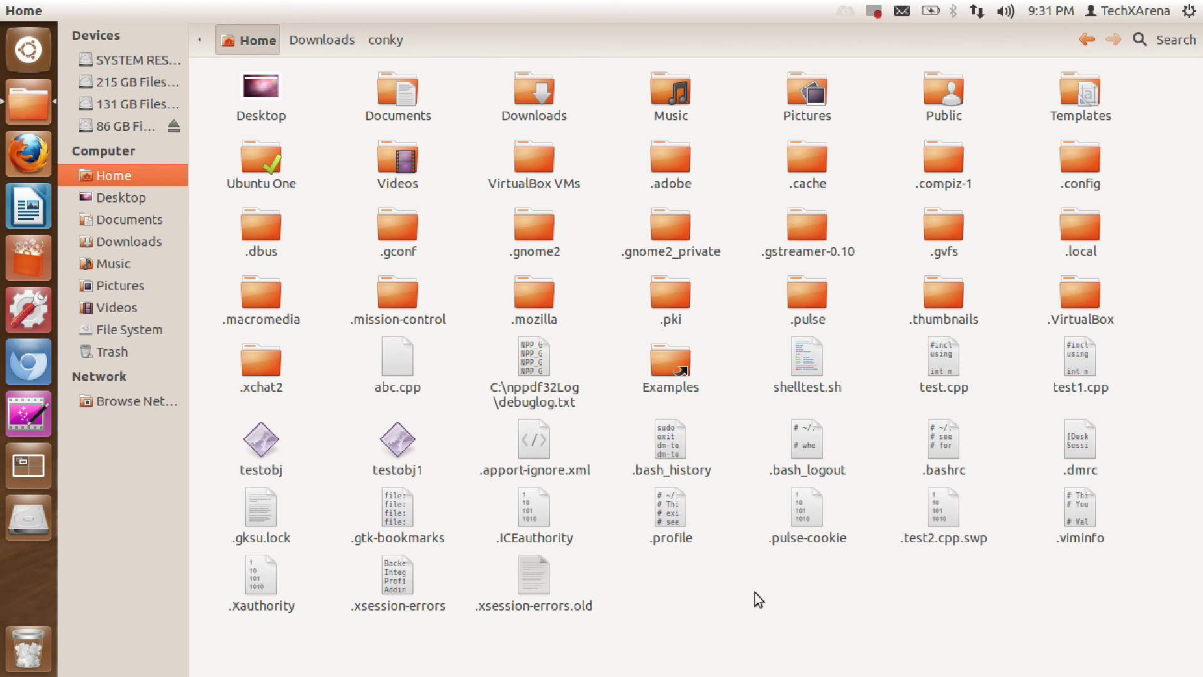
pyautogui.hotkey('ctrl', 'v')
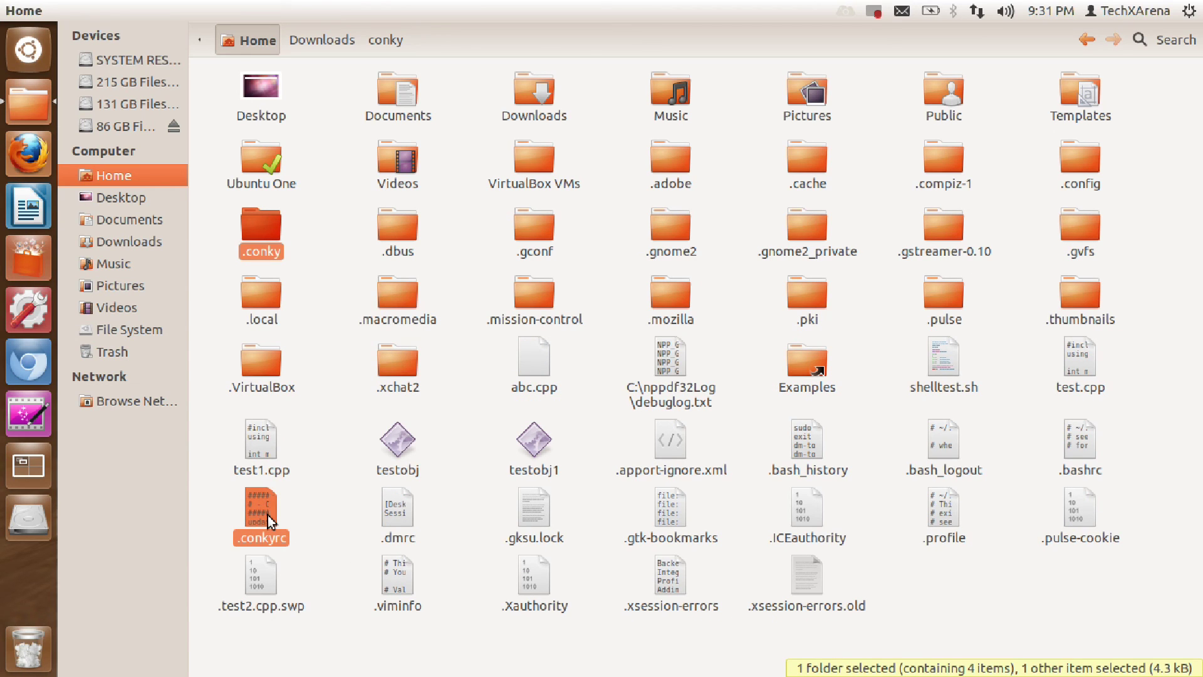
pyautogui.click(335, 249)
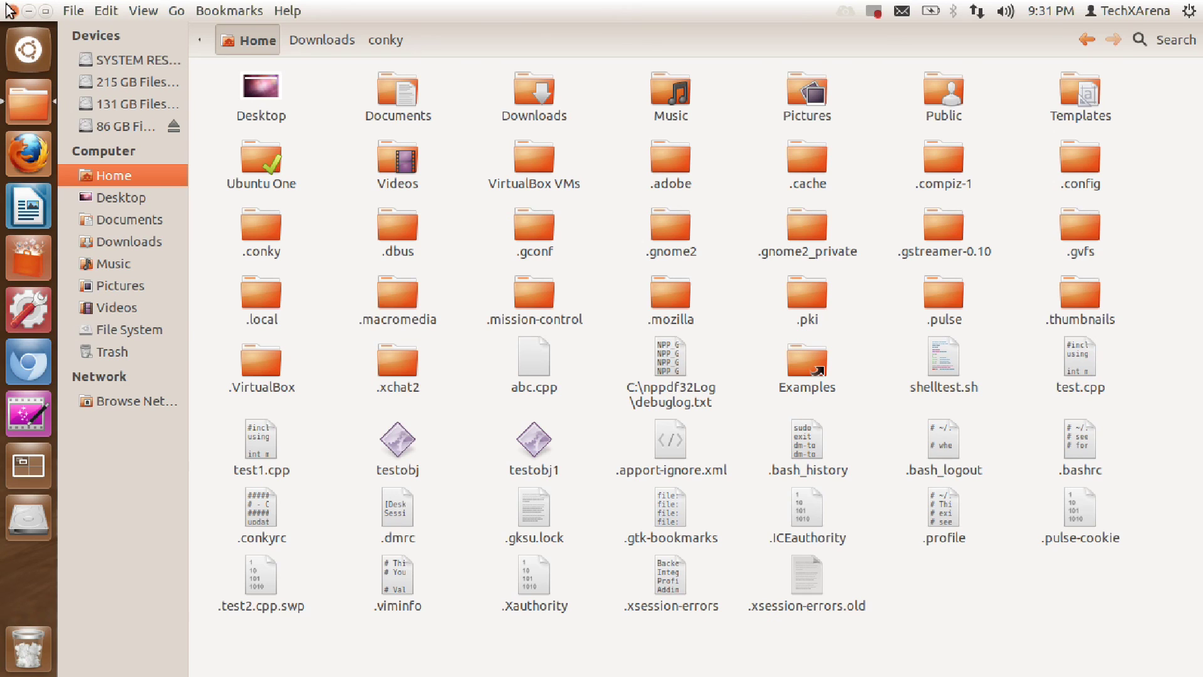
pyautogui.click(10, 10)
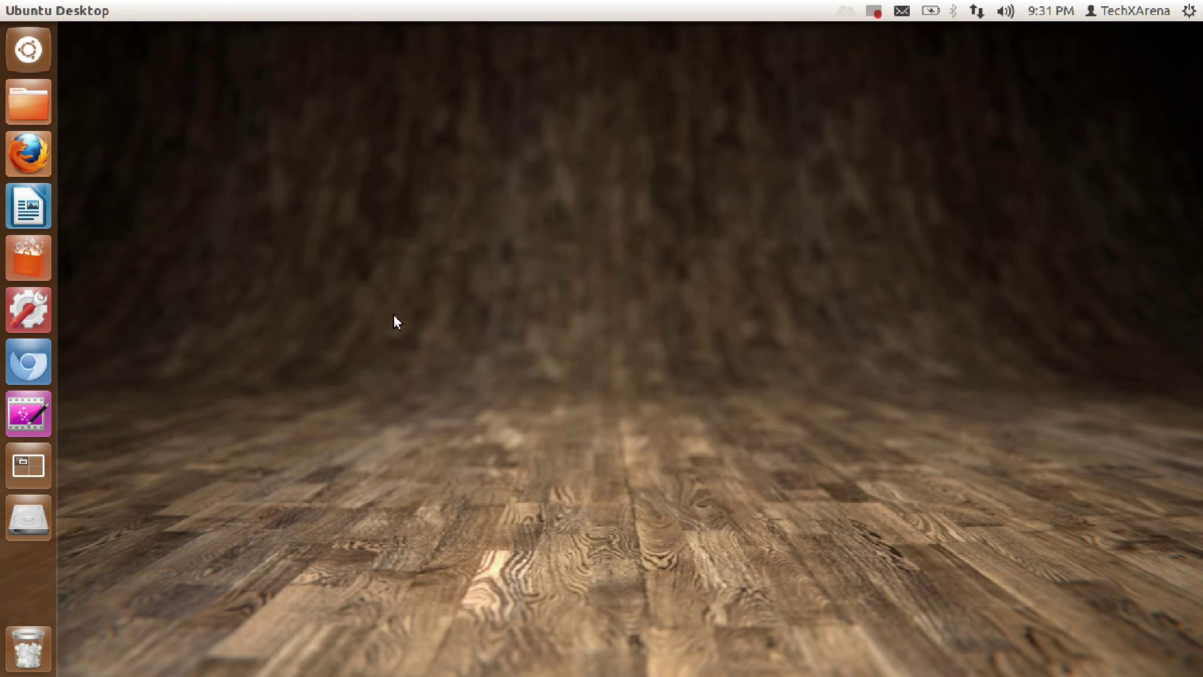
# Step: Run conky from a new terminal to show the themed panel, then close the terminal
pyautogui.hotkey('ctrl', 'alt', 't')
pyautogui.write('conky')
pyautogui.press('Return')
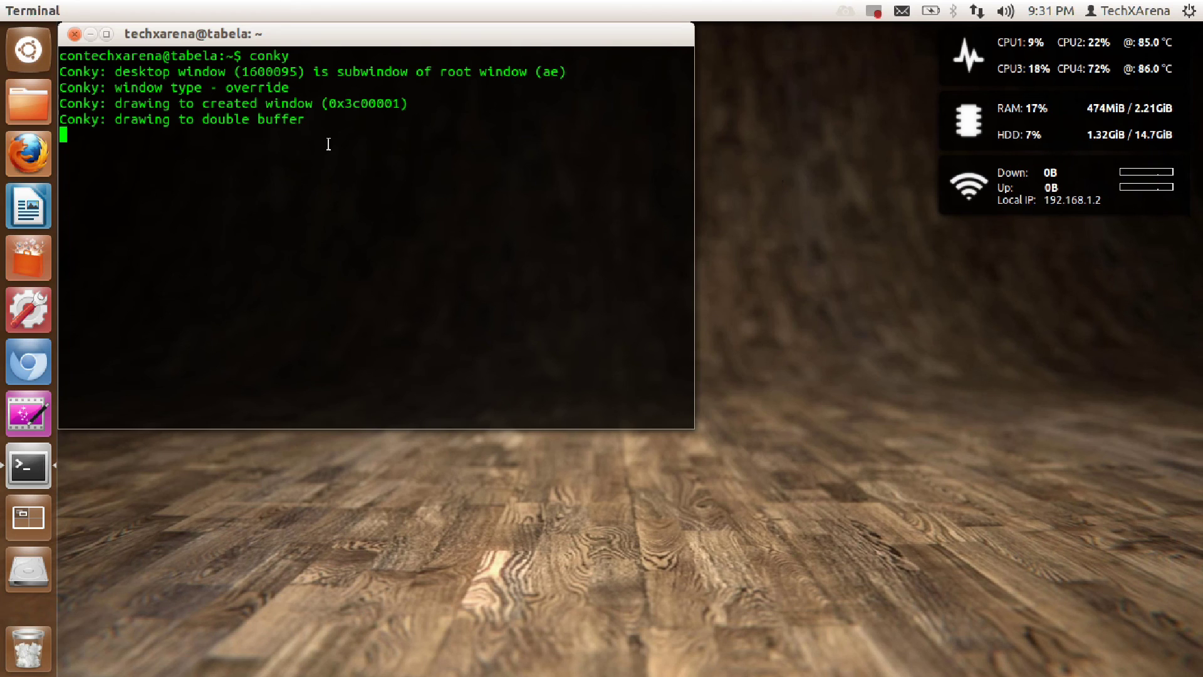
pyautogui.click(75, 33)
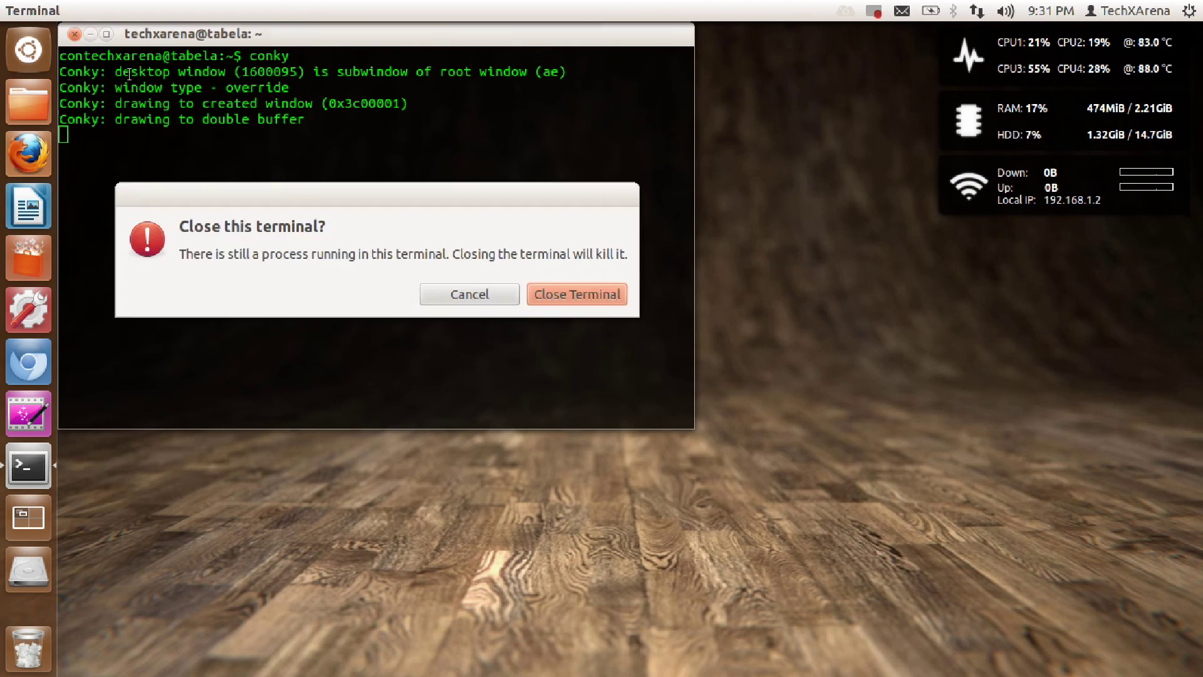
pyautogui.click(572, 302)
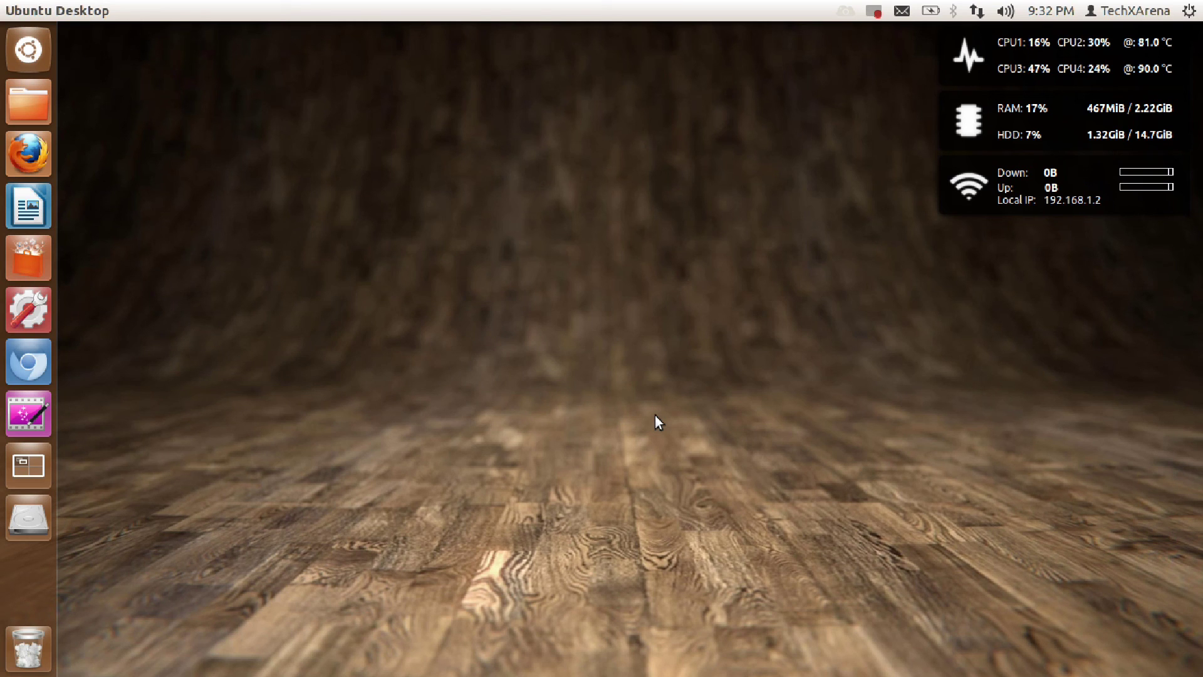
# Step: Search the Dash for 'startup' and launch Startup Applications
pyautogui.press('super')
pyautogui.write('art')
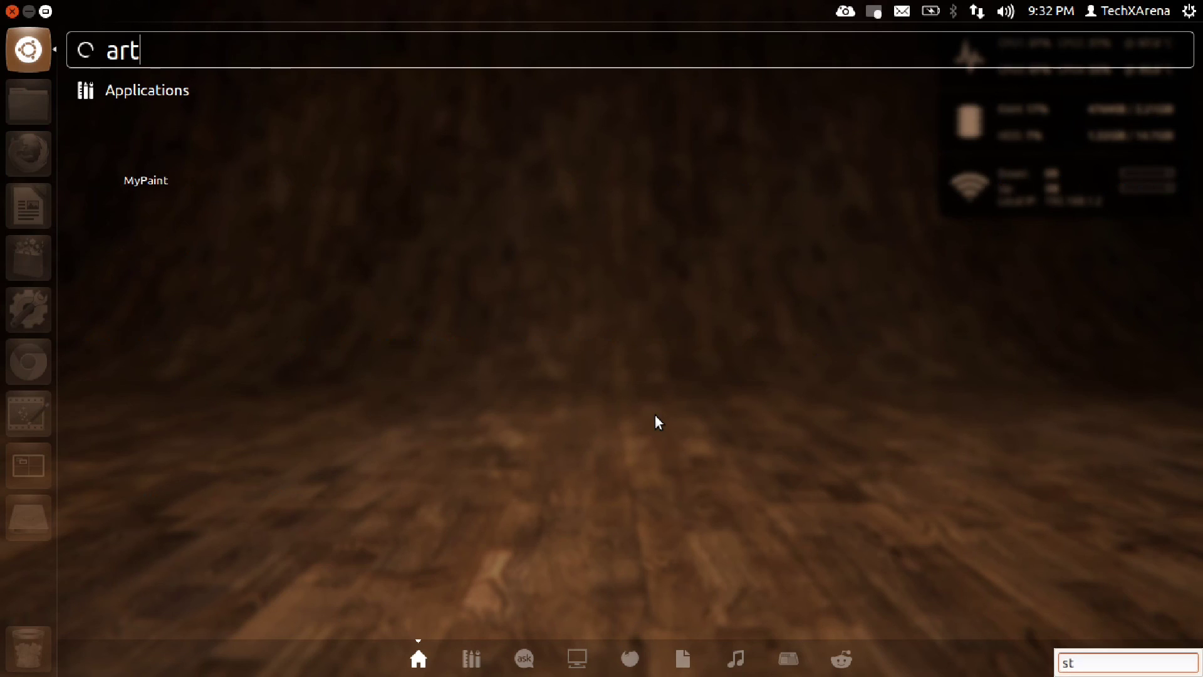
pyautogui.press('BackSpace')
pyautogui.press('BackSpace')
pyautogui.press('BackSpace')
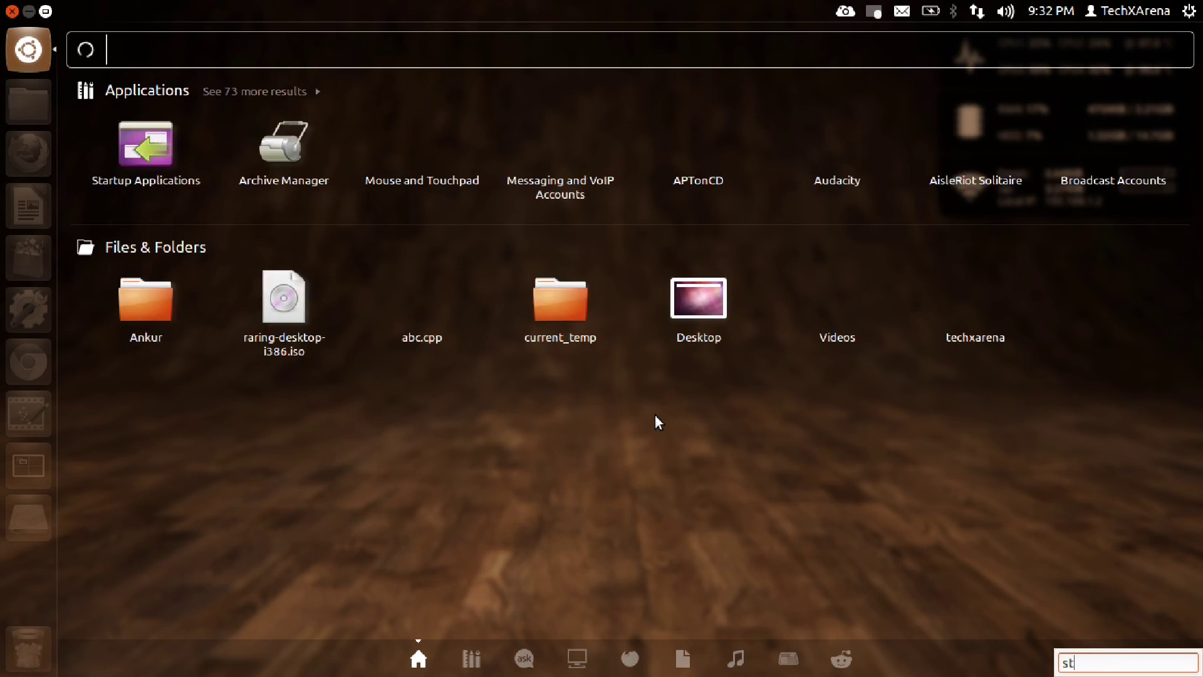
pyautogui.write('startup')
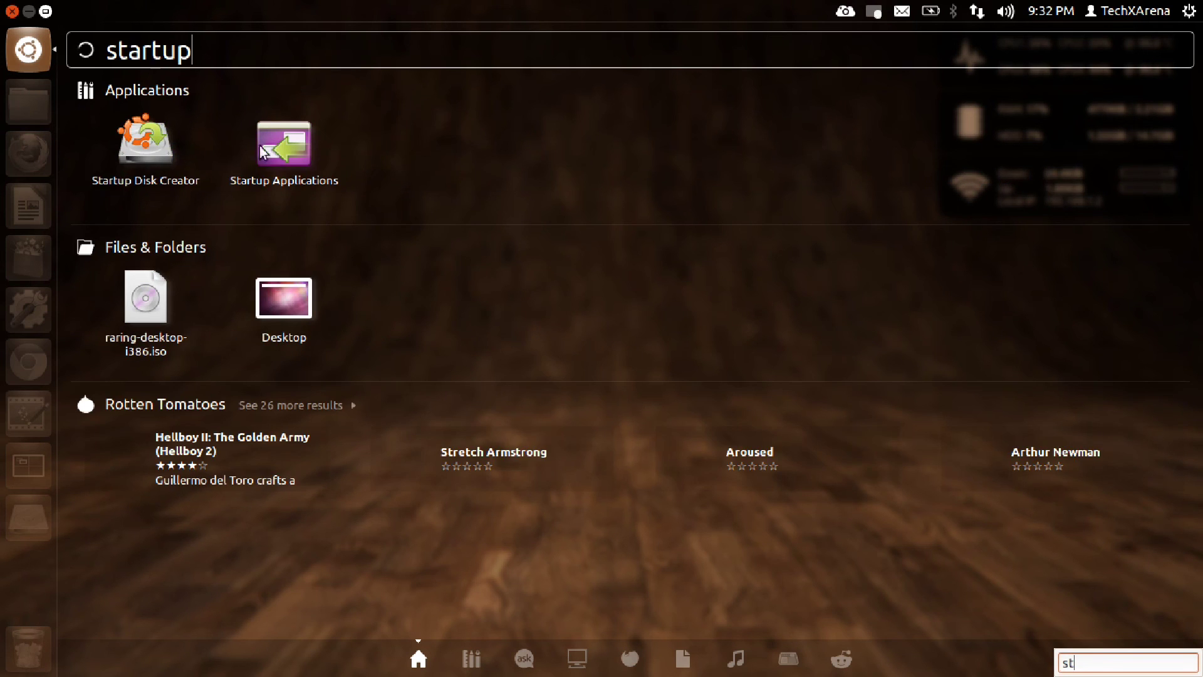
pyautogui.click(273, 162)
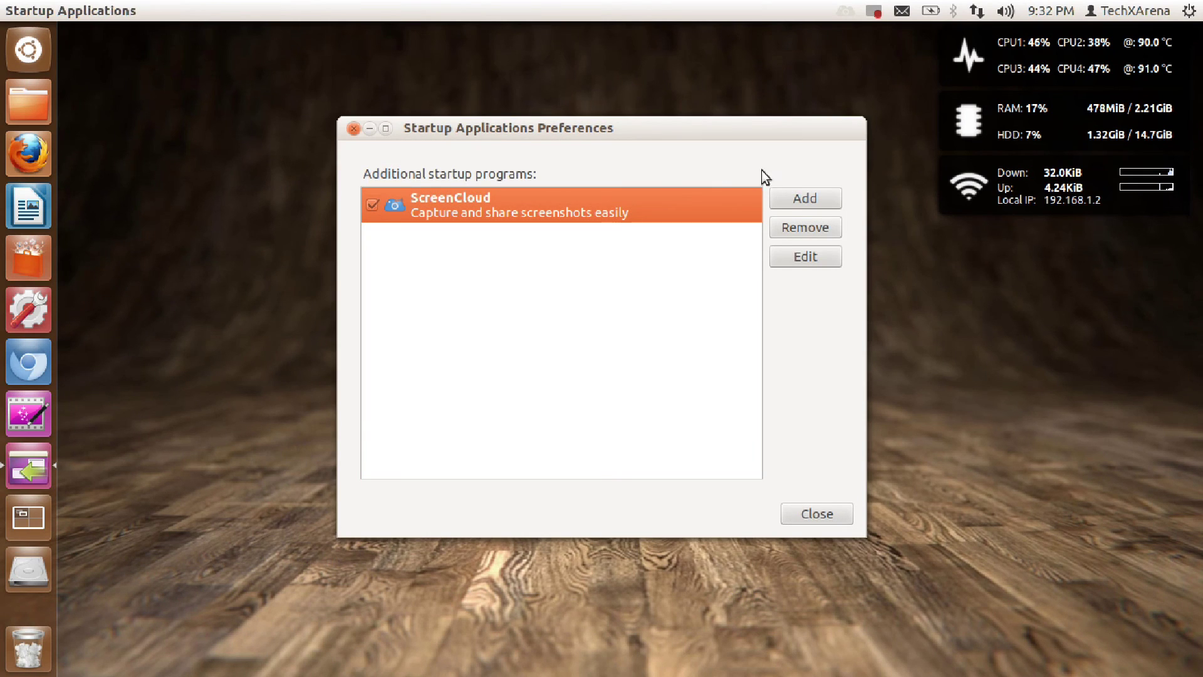
# Step: Add startup entry 'Conky' with command 'conky -p 5' and comment 'Conky is a system monitor'
pyautogui.click(791, 200)
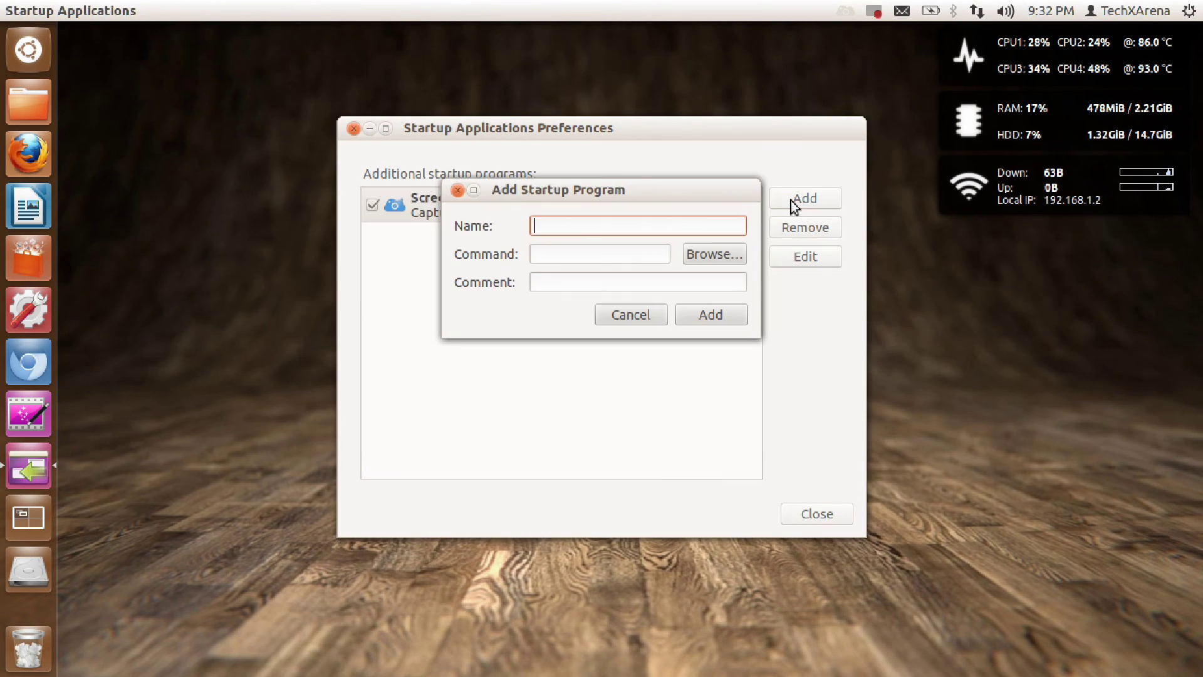
pyautogui.write('C')
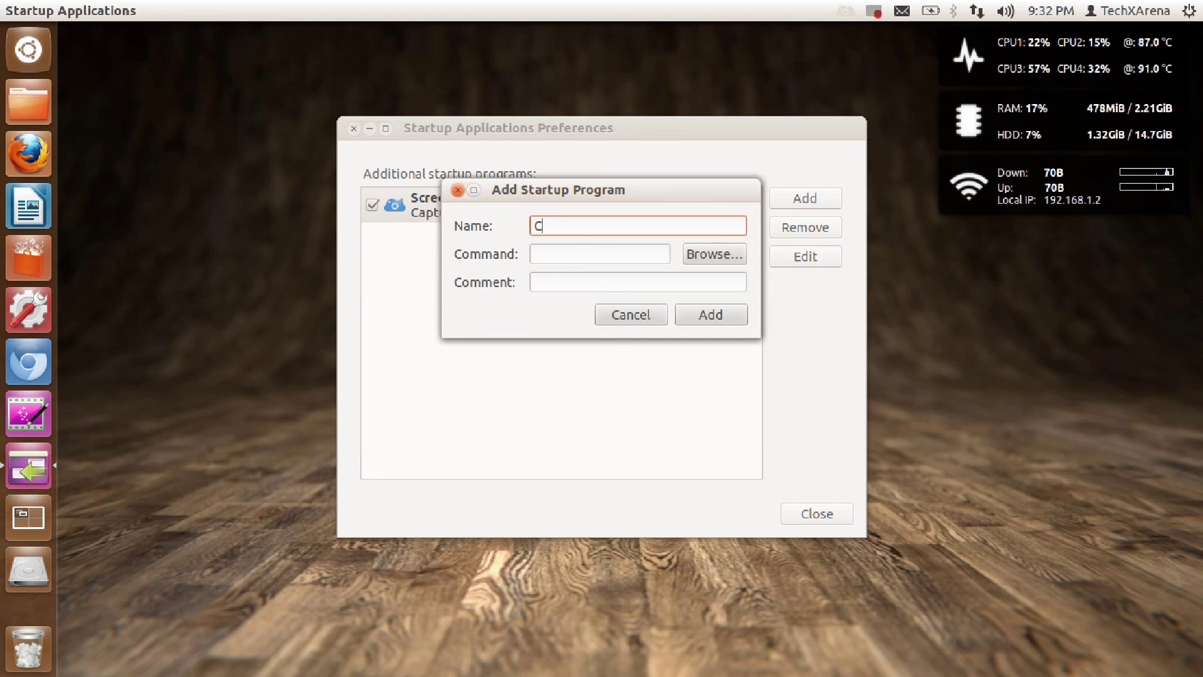
pyautogui.write('onky')
pyautogui.press('Tab')
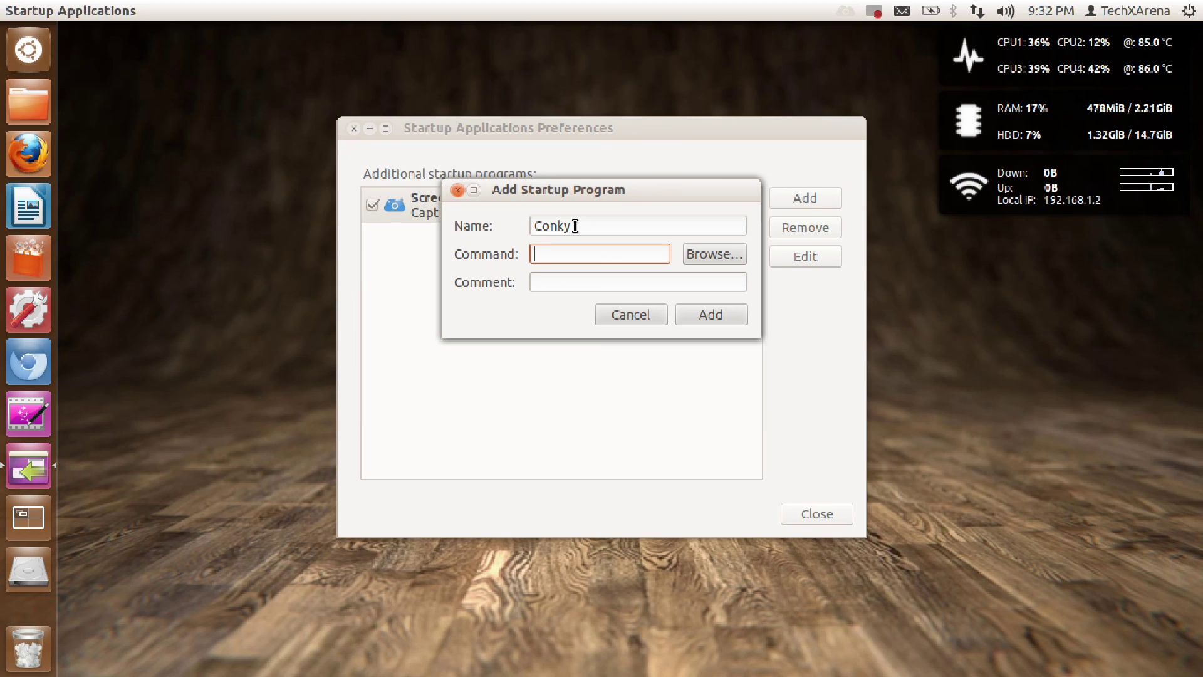
pyautogui.write('conky')
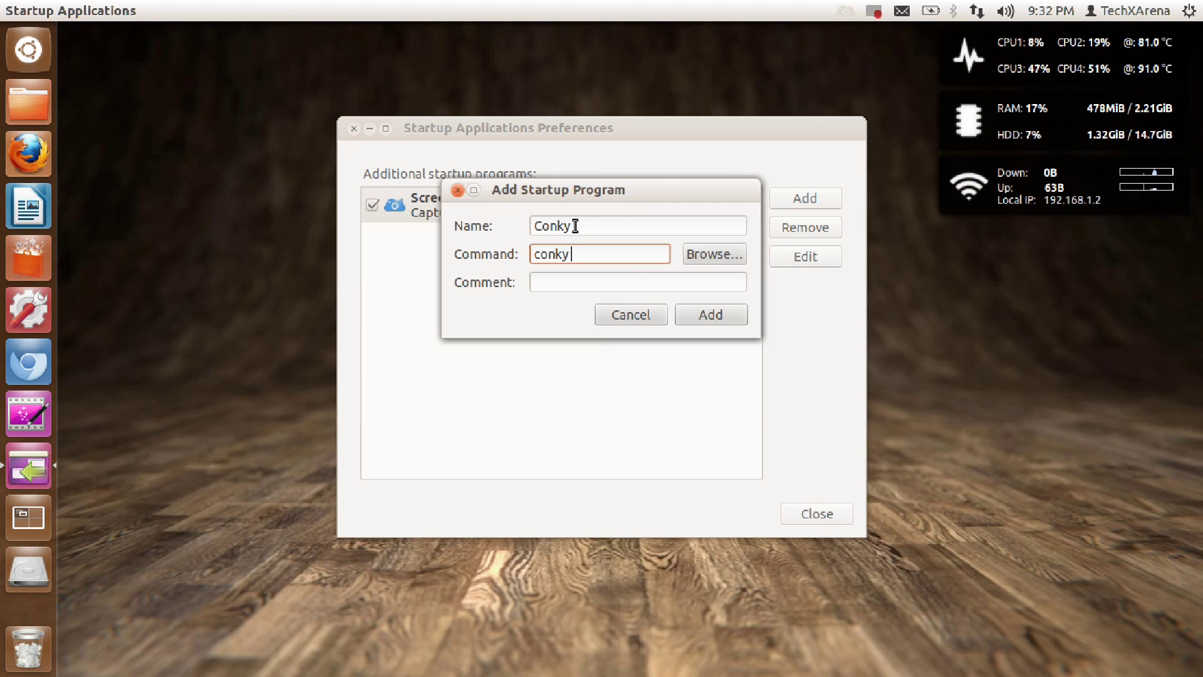
pyautogui.write('-p 5')
pyautogui.press('Tab')
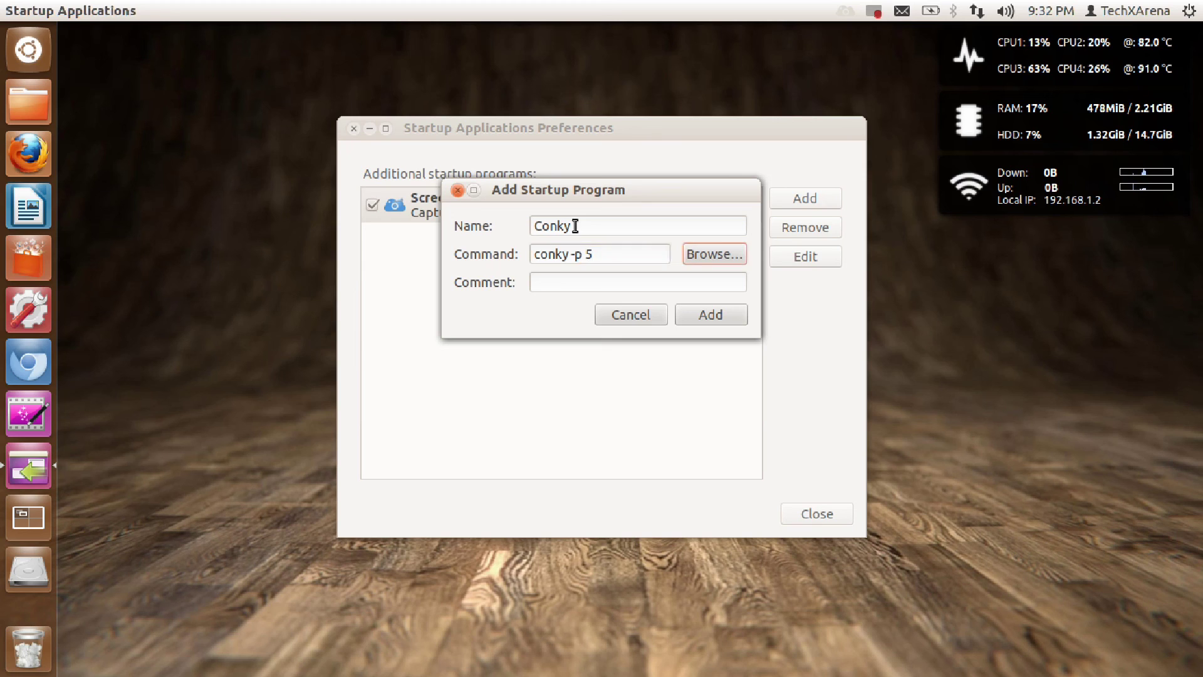
pyautogui.click(601, 286)
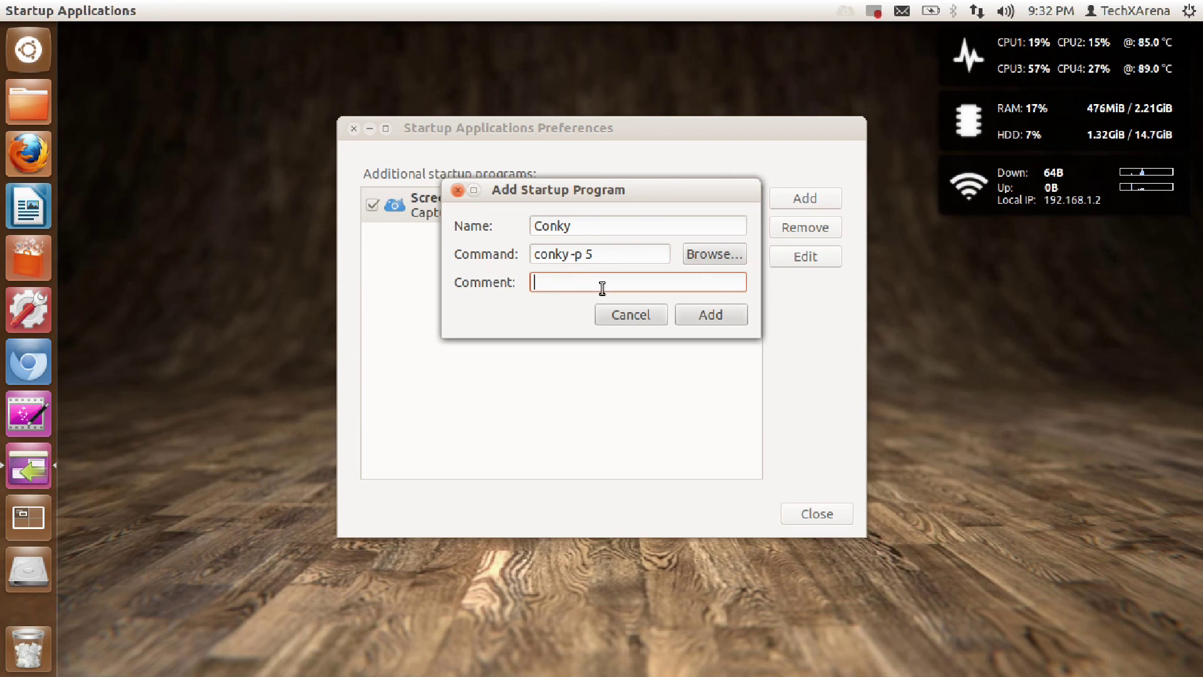
pyautogui.write('Conky is a s')
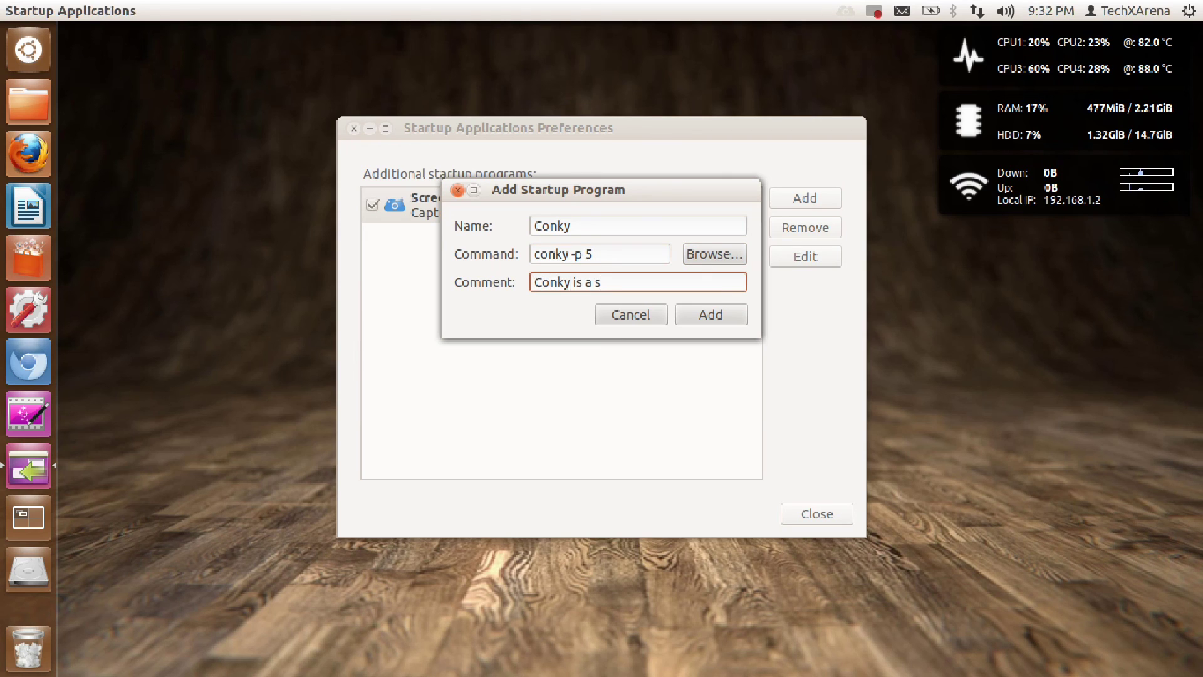
pyautogui.write('ystem monito')
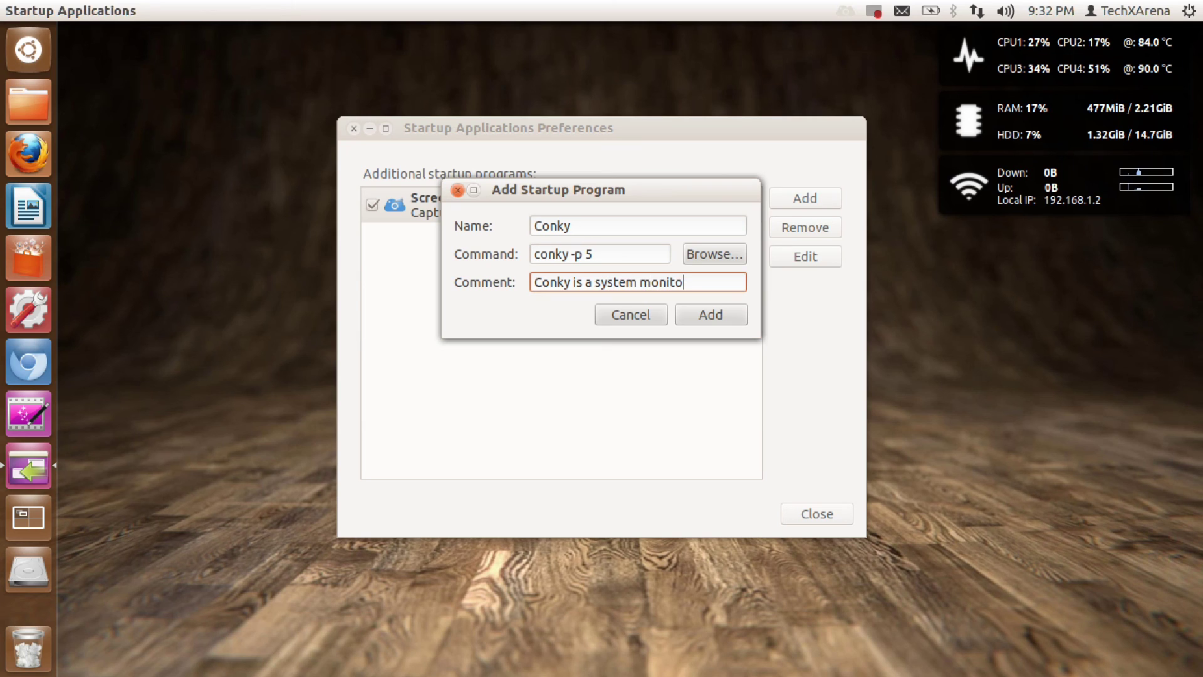
pyautogui.write('r')
pyautogui.click(724, 315)
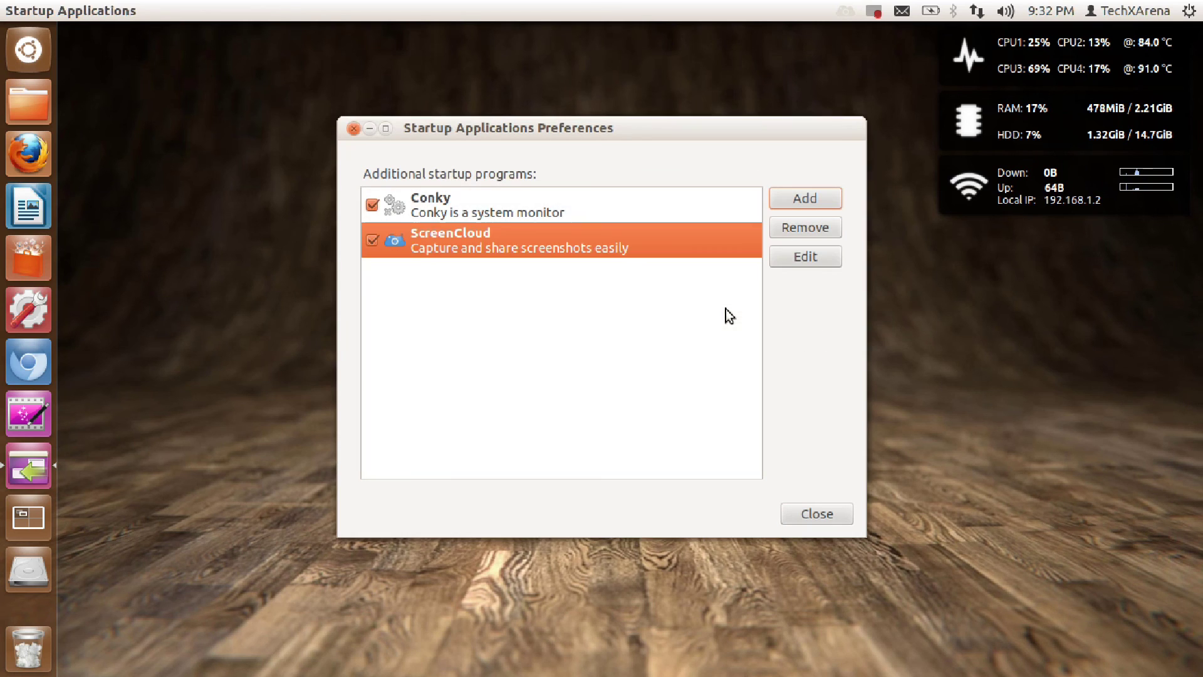
pyautogui.click(598, 208)
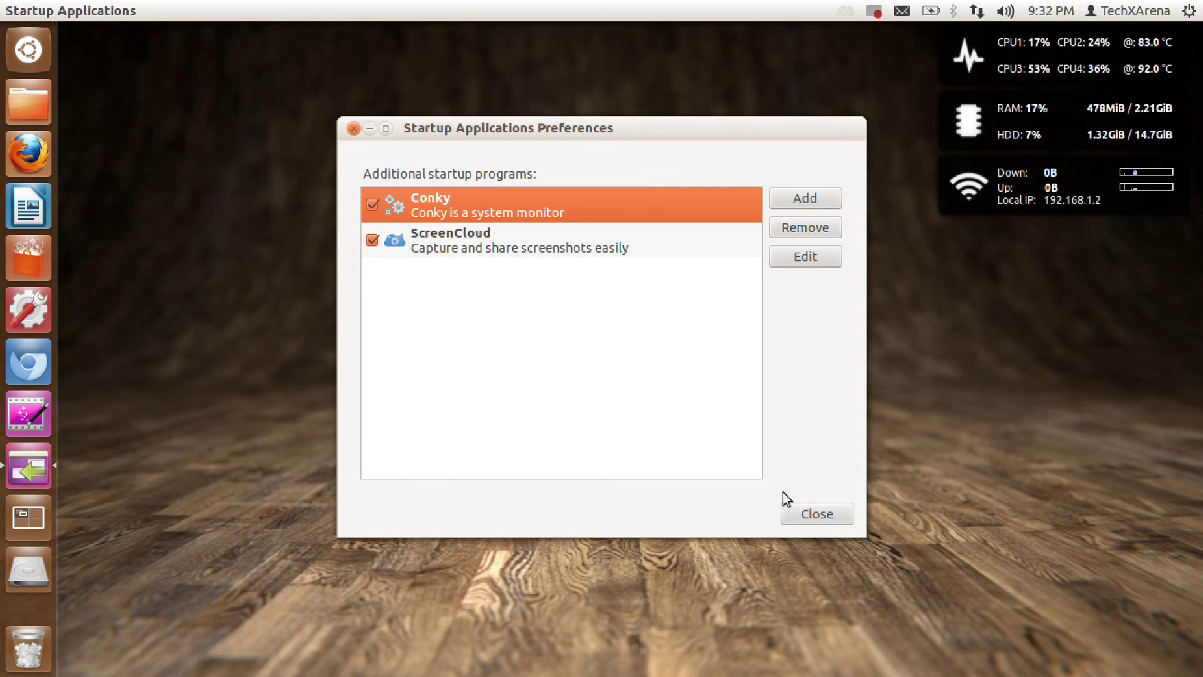
pyautogui.click(832, 516)
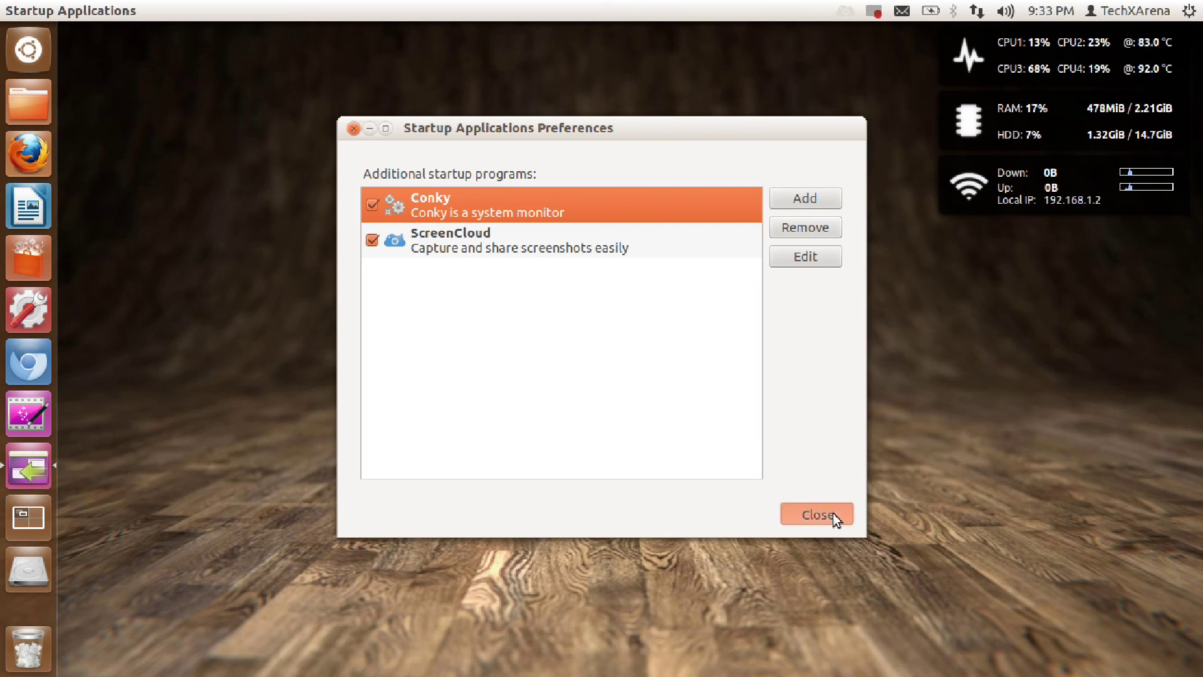